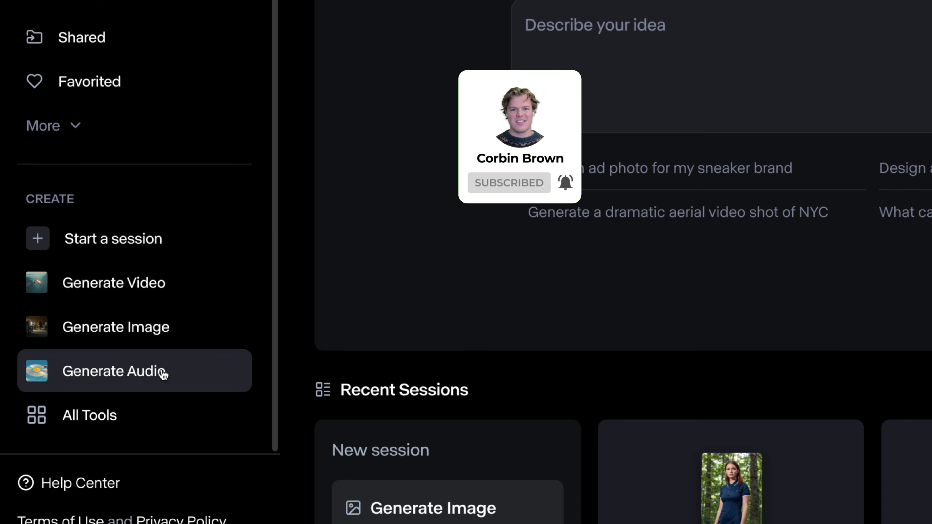
Step: Browse the full list of available creation tools
click(89, 415)
scroll(182, 167, down, 3)
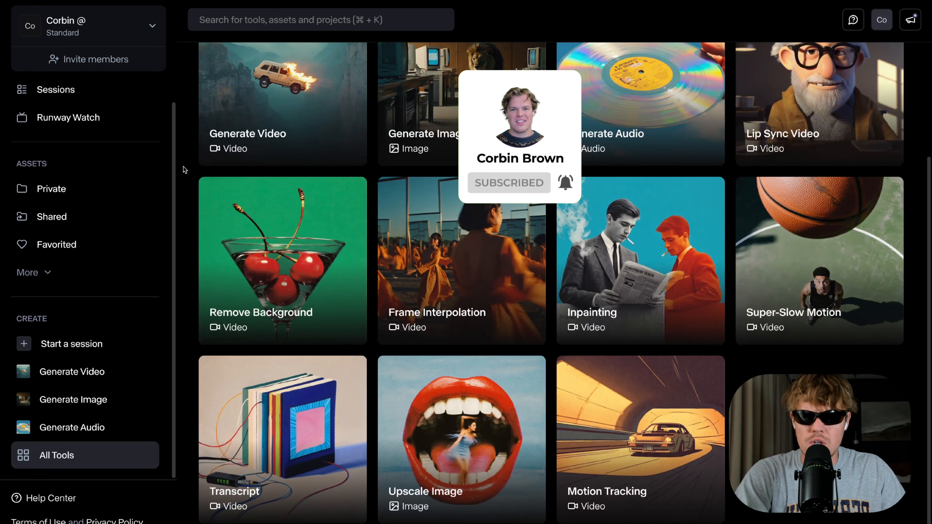
scroll(183, 167, up, 3)
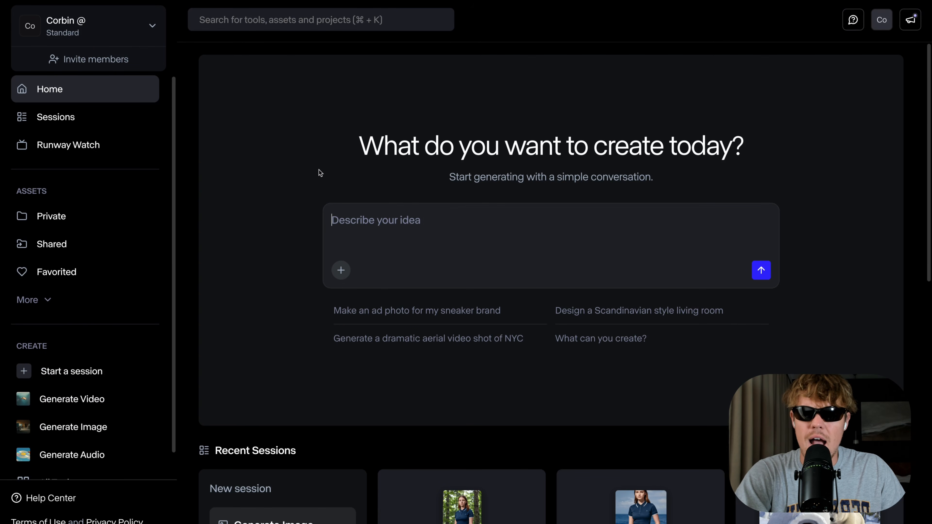
Step: Open the image generator and choose the 3:4 aspect ratio
scroll(112, 315, down, 1)
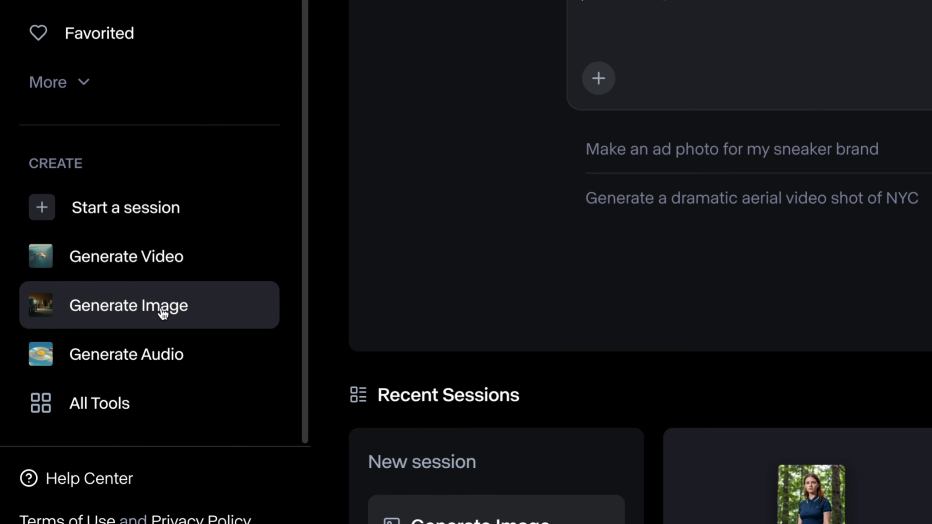
click(161, 314)
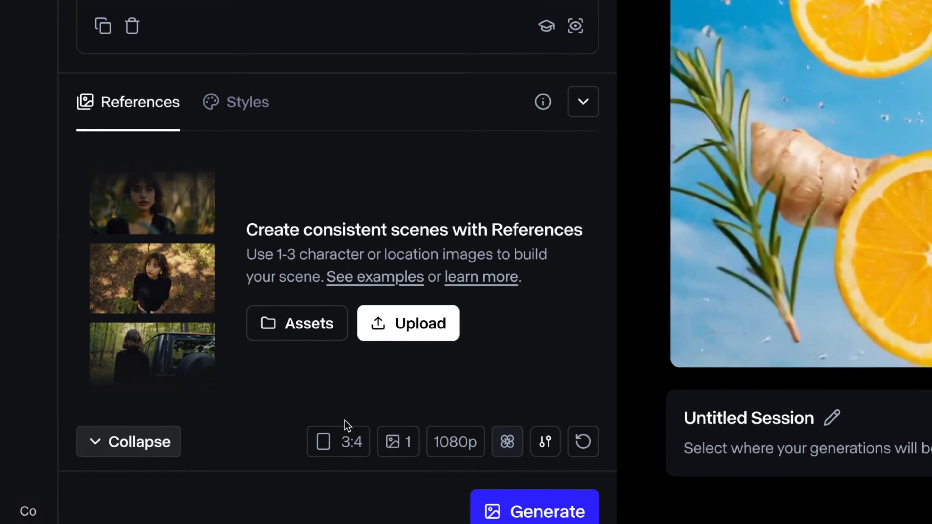
click(345, 441)
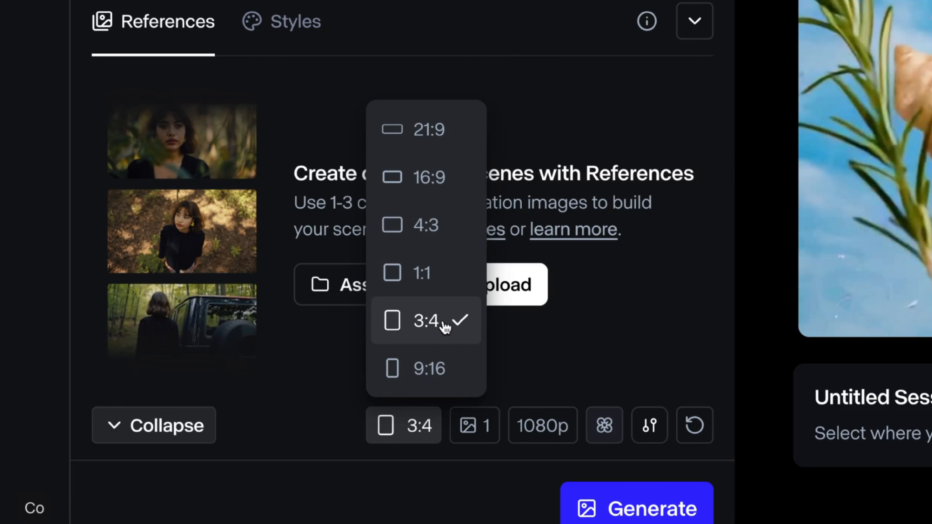
click(446, 327)
Step: Choose one image at 1080p and generate it from the prompt "A unicorn in a sports car going down the highway"
click(475, 427)
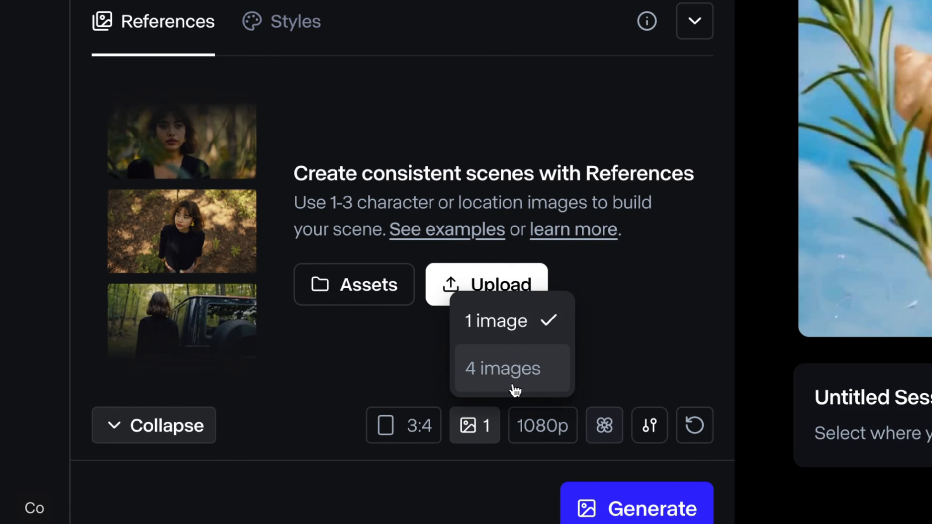
click(514, 344)
click(545, 439)
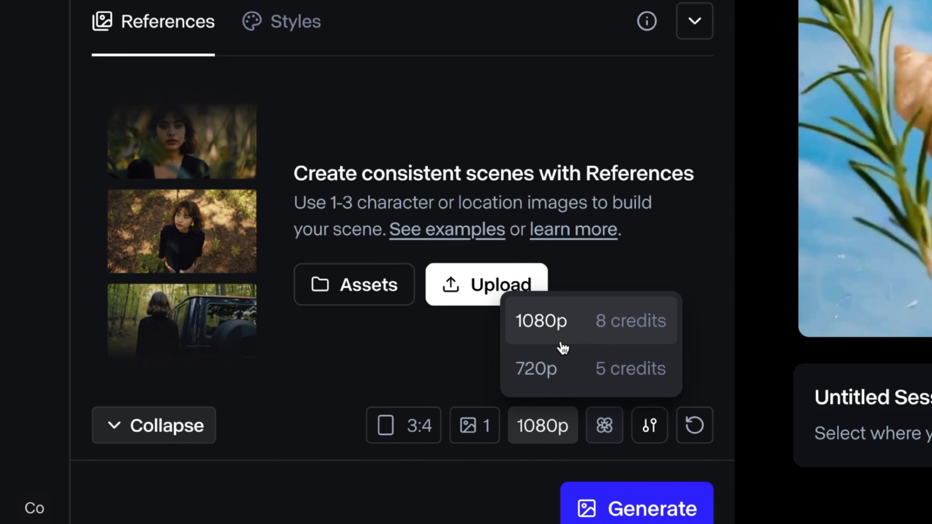
click(564, 328)
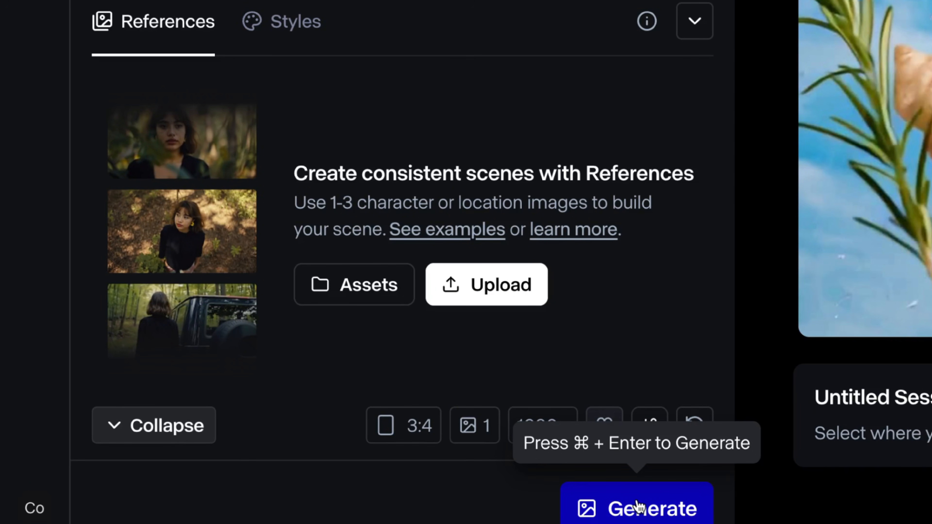
click(638, 510)
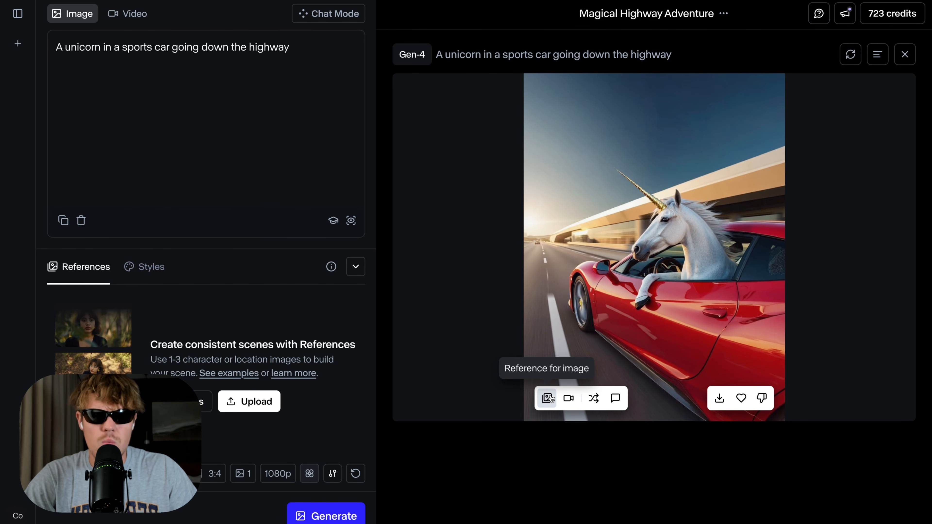
Step: Use the unicorn image as an image reference and generate a new image with the prompt "add a party hat to the unicorn"
click(551, 399)
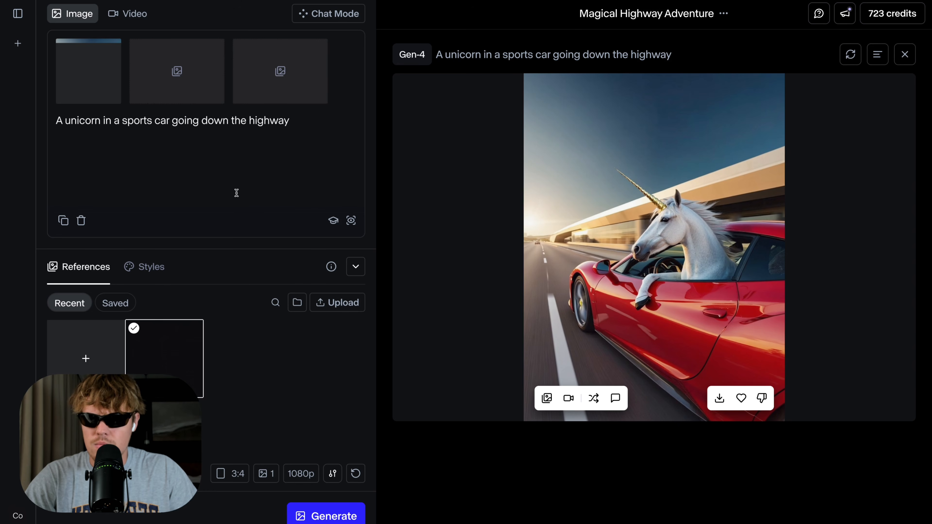
click(313, 129)
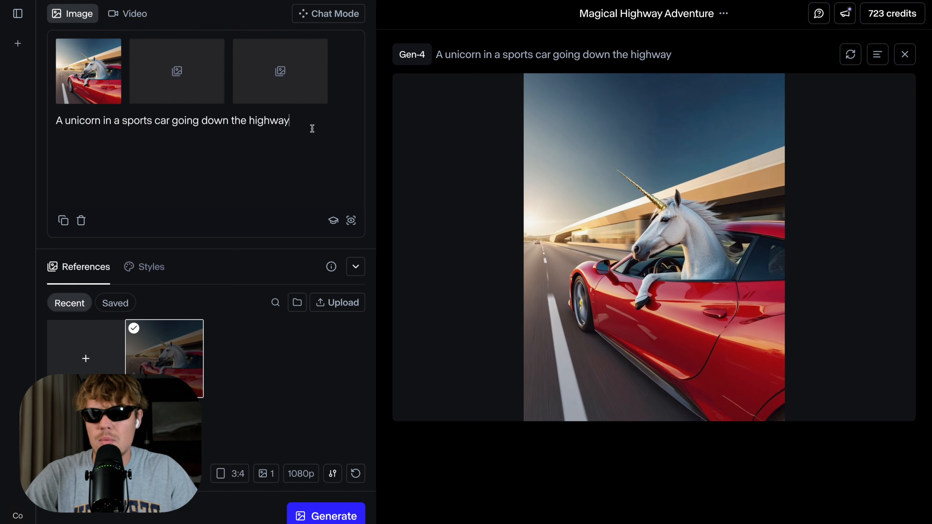
key(ctrl+a)
text(add a party hat to the unicorn)
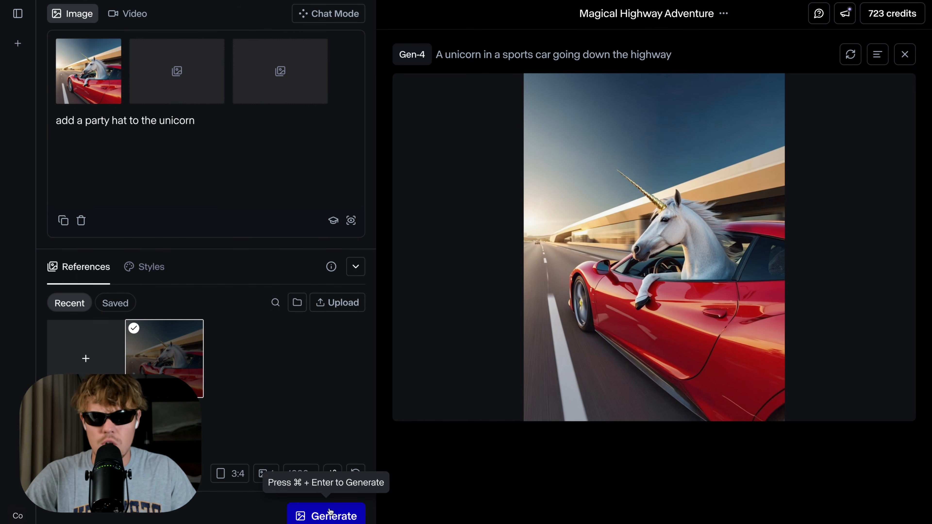
click(319, 516)
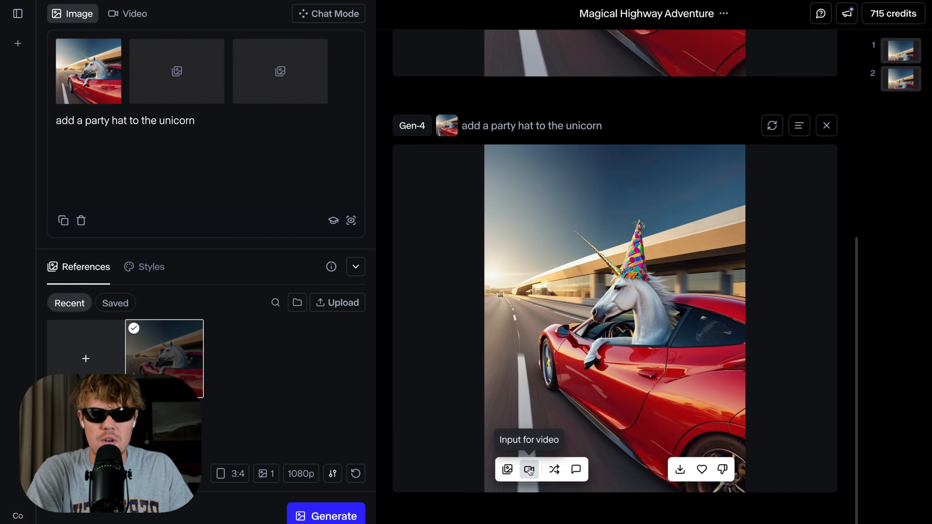
Step: Use the party-hat unicorn image as video input for the prompt "have the car driving down the highway with the unicorn"
click(529, 470)
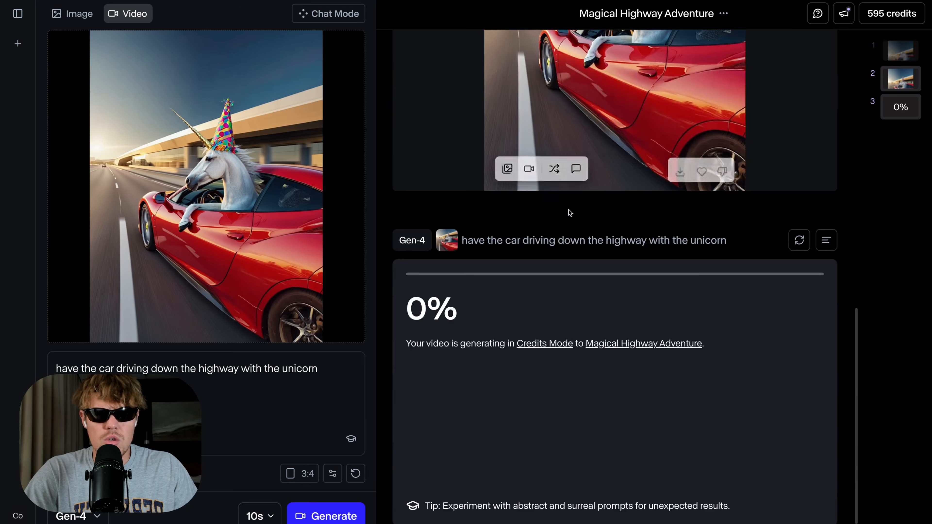
Step: Create a variation of the party-hat unicorn image
scroll(570, 213, up, 5)
scroll(570, 213, up, 1)
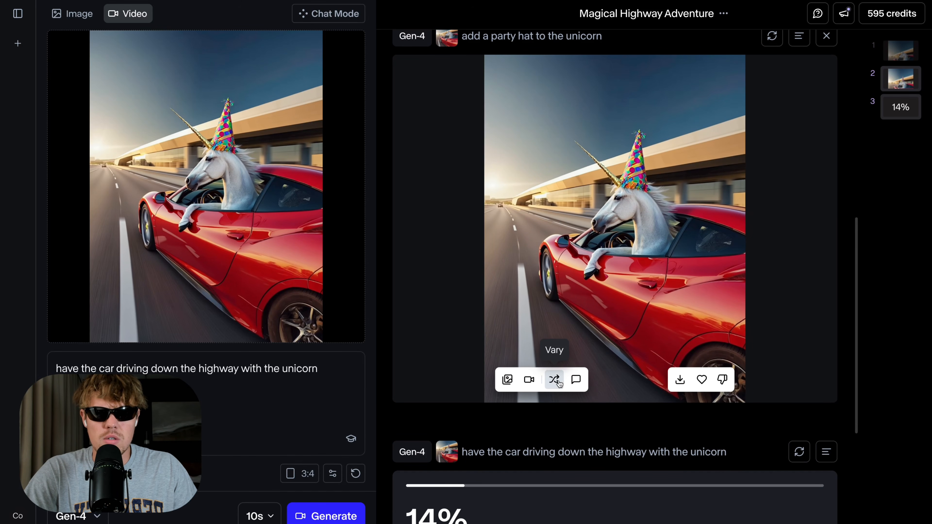
scroll(631, 272, up, 1)
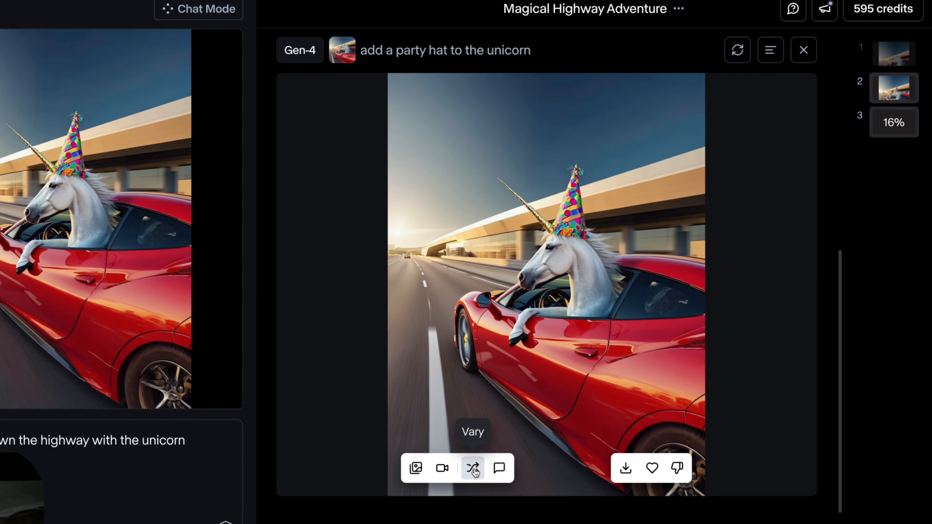
click(473, 469)
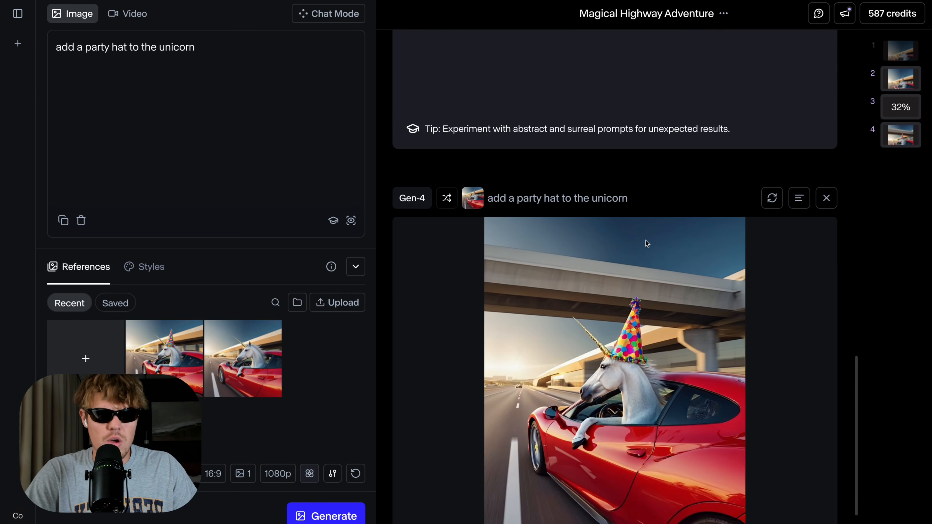
Step: Review the varied unicorn image and the generated highway video
scroll(646, 242, down, 3)
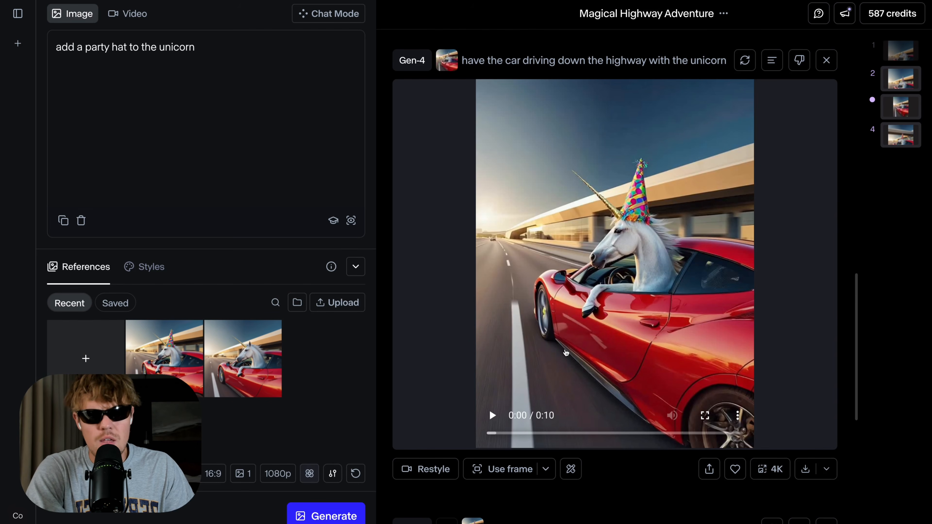
scroll(492, 409, down, 2)
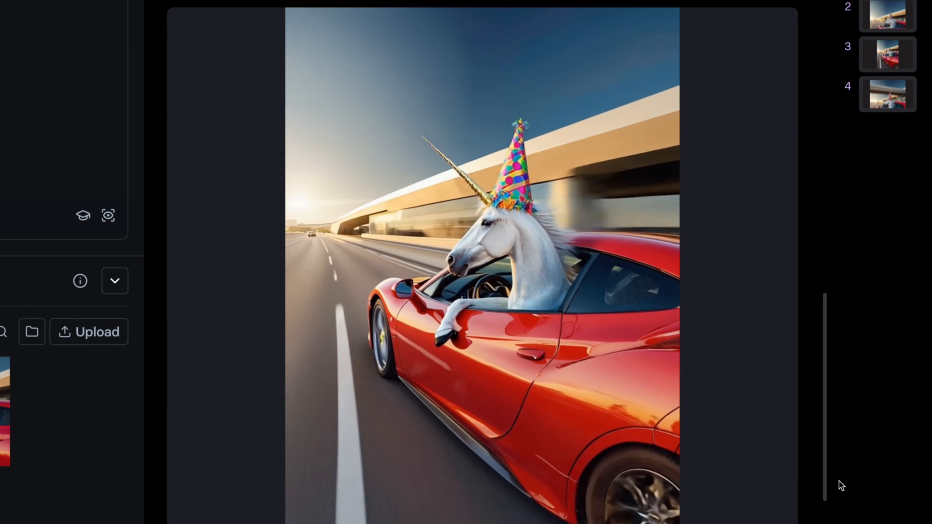
scroll(829, 401, up, 1)
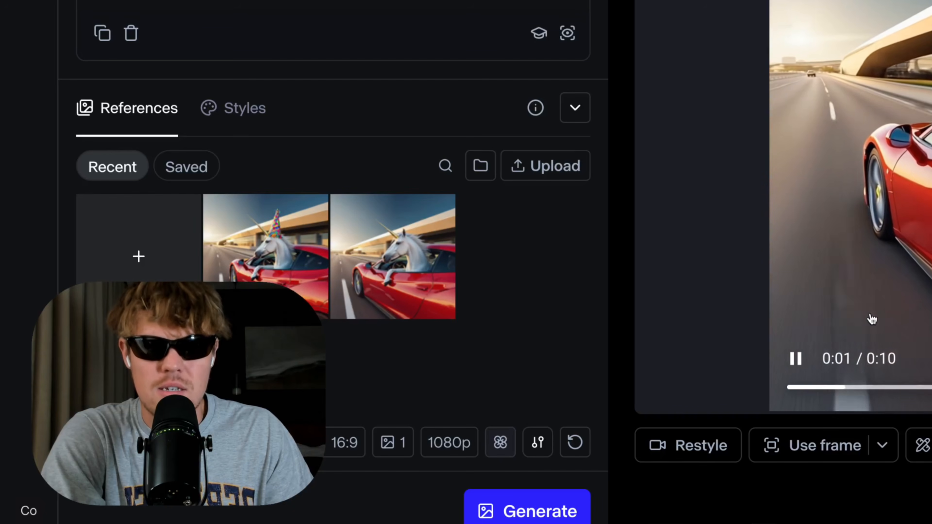
Step: Add the green-background portrait photo from the private assets as an image reference in a new session
click(401, 261)
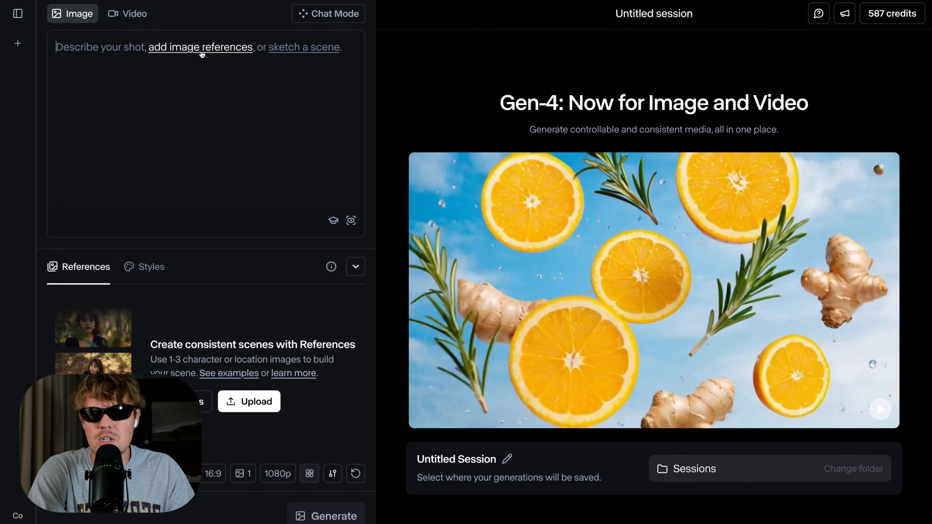
click(196, 51)
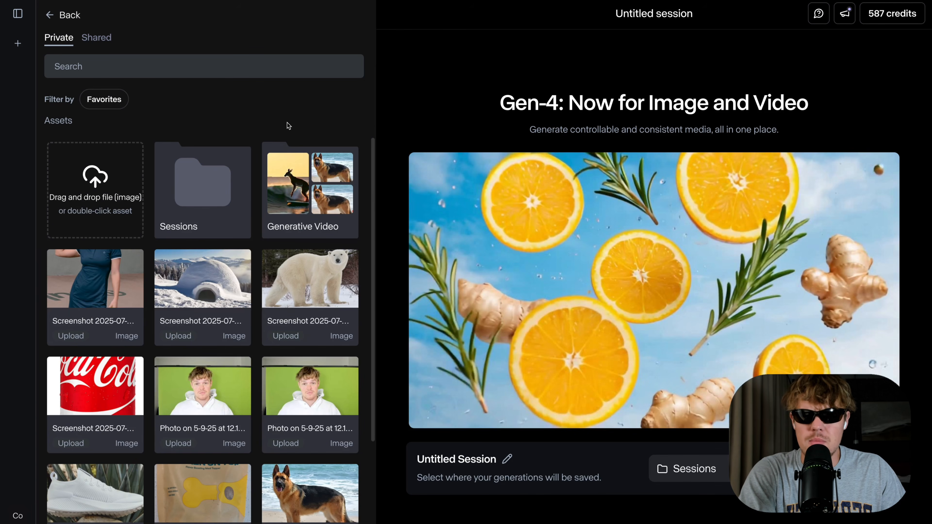
scroll(219, 357, down, 1)
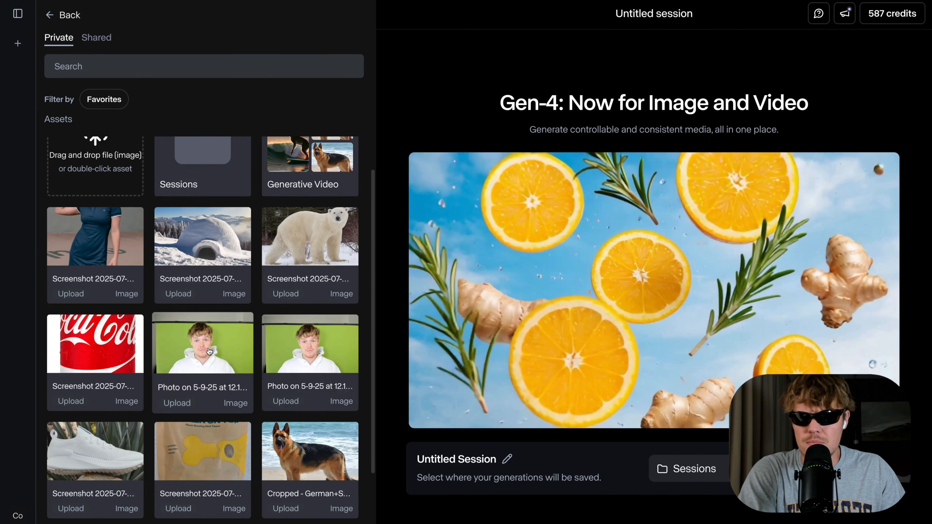
click(226, 341)
double_click(226, 341)
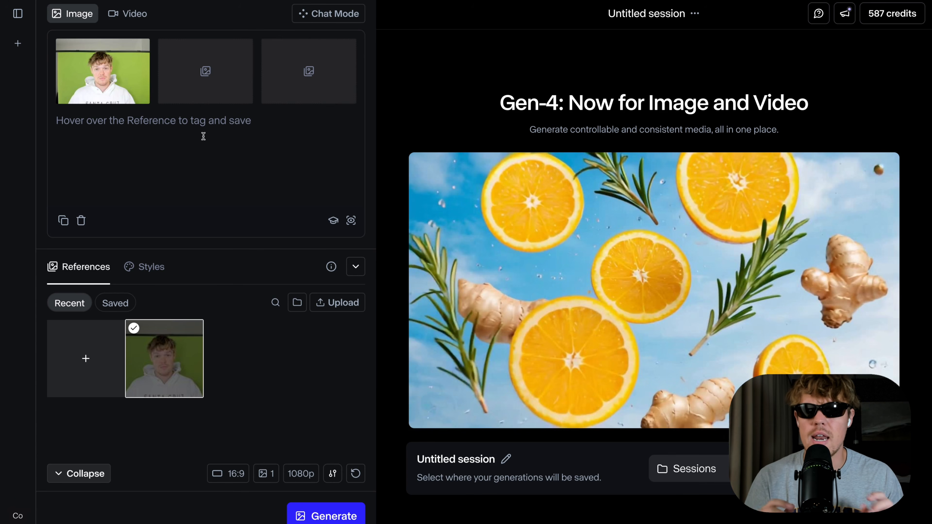
Step: Generate an image from the portrait reference with the prompt "you as a surfer on the beach"
text(you)
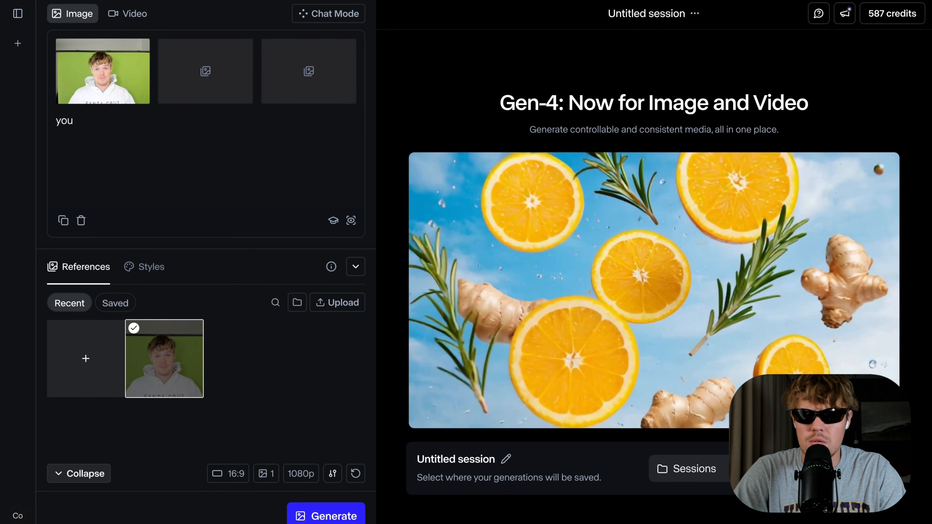
text( as a surfer on the beach)
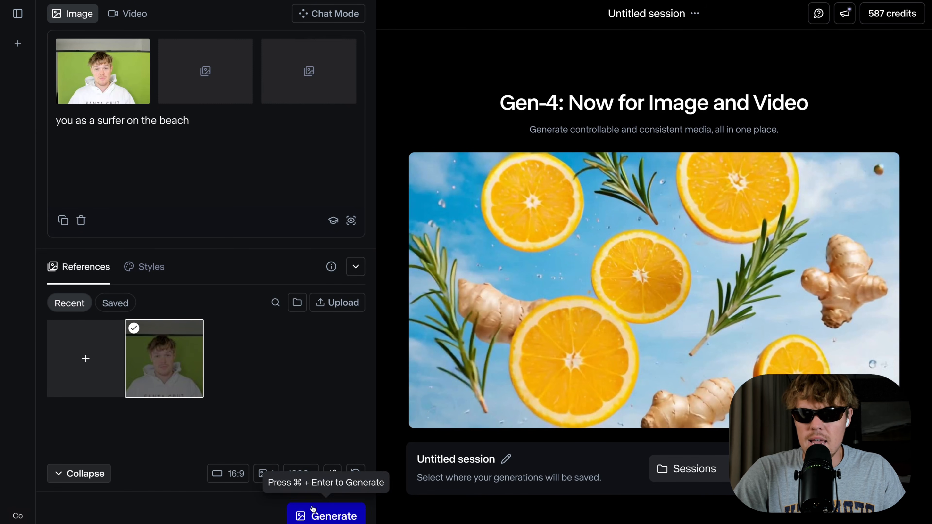
click(335, 515)
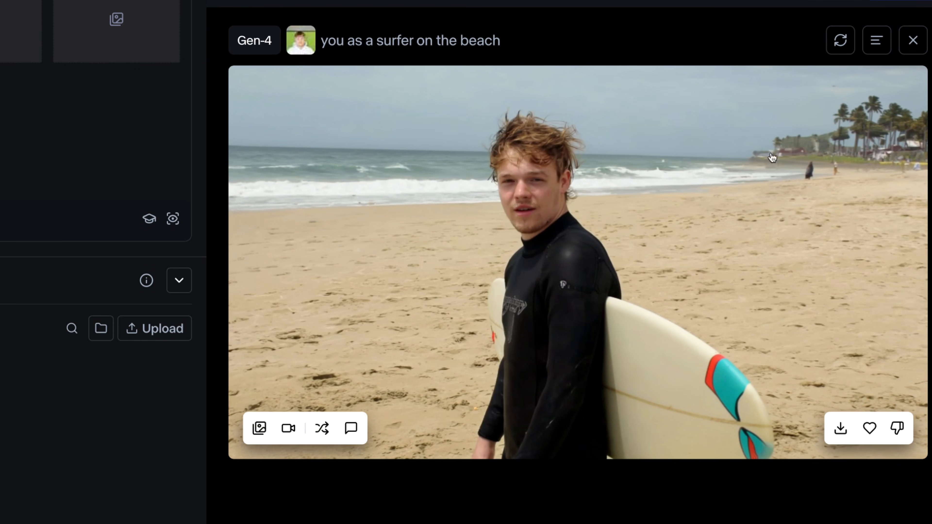
click(842, 364)
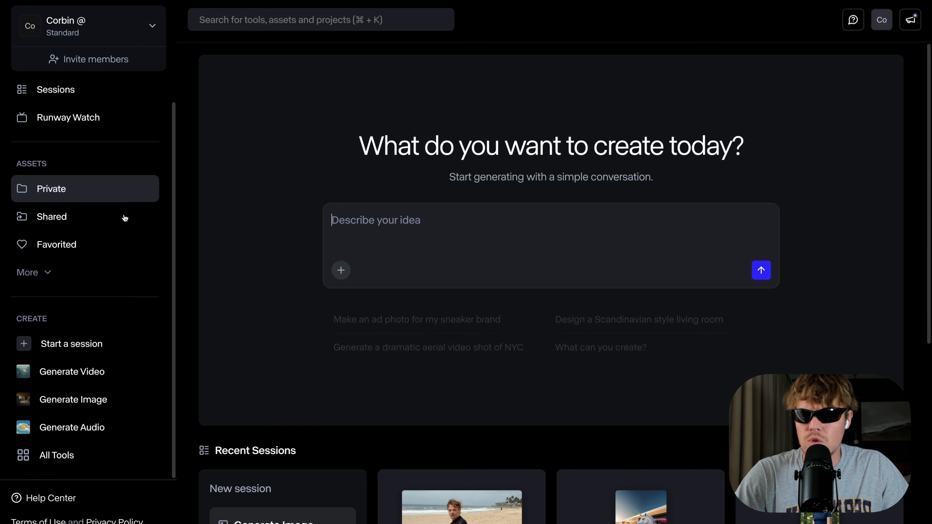
Step: Open the video generator and set a 9:16 aspect ratio with a 10-second duration
click(95, 378)
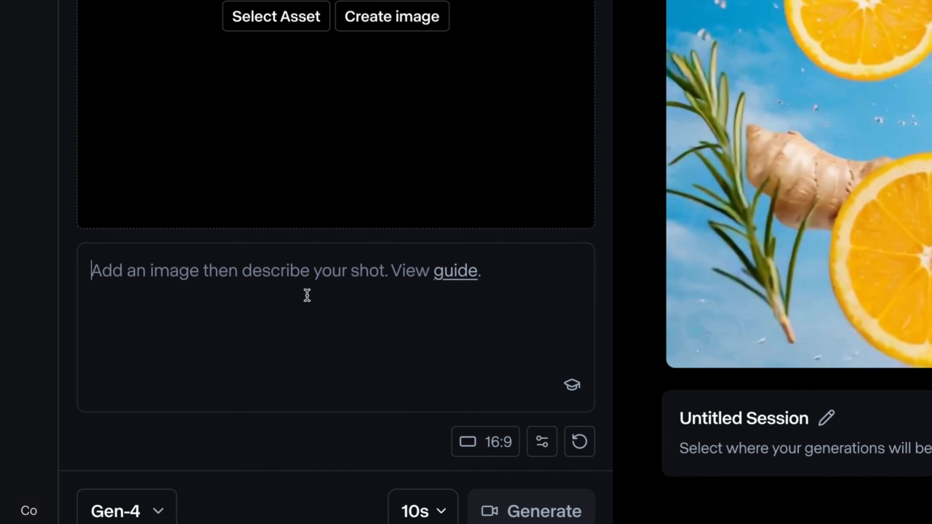
click(490, 444)
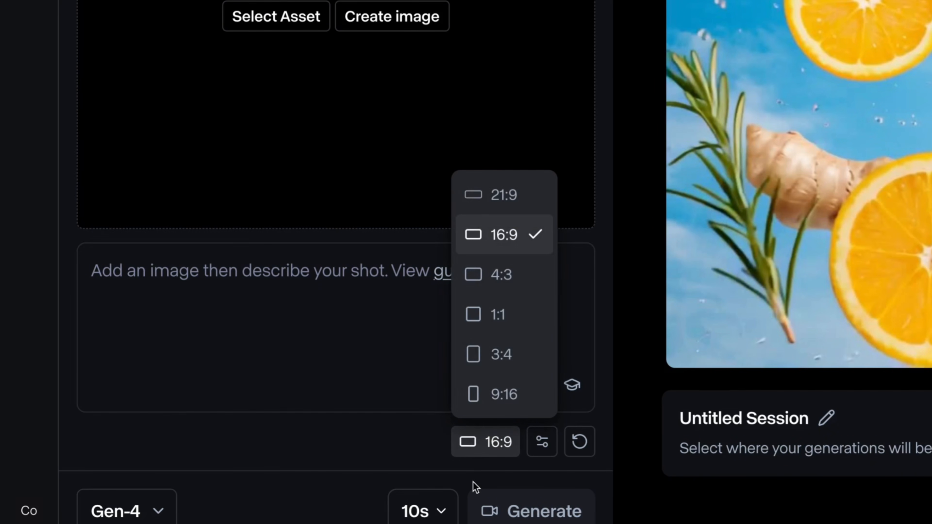
click(502, 393)
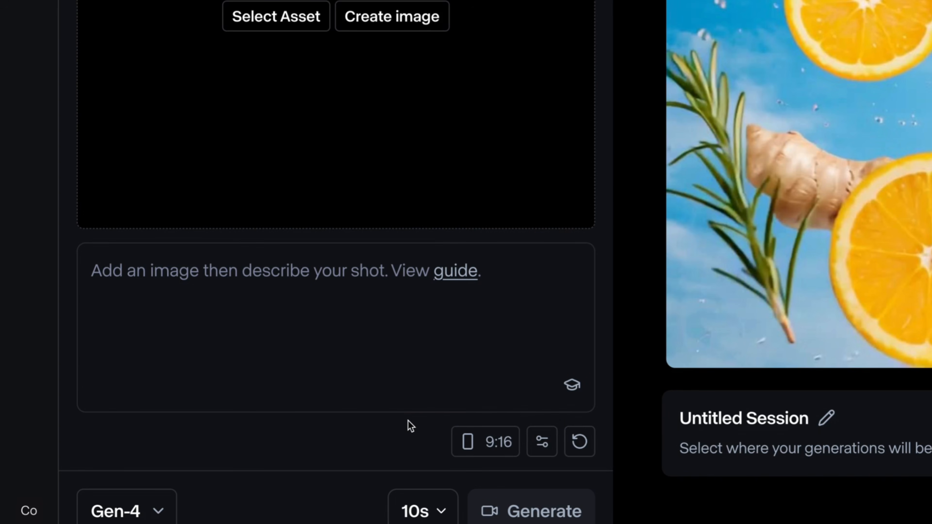
click(490, 432)
click(409, 509)
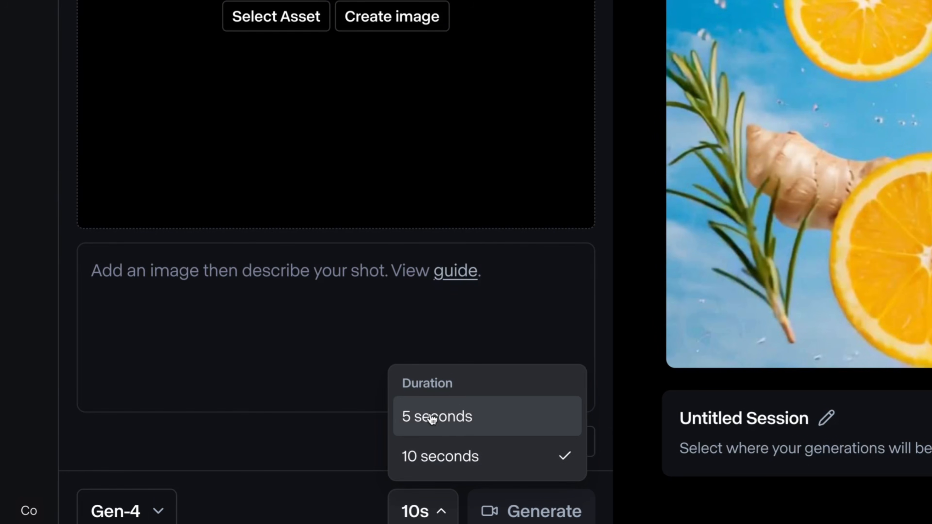
click(454, 463)
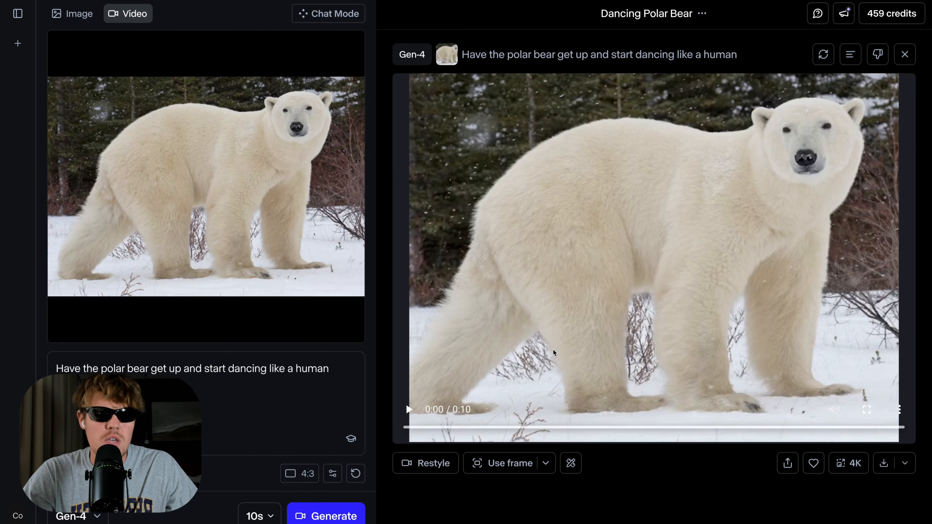
Step: Play the generated dancing polar bear video and examine the options for reusing its current frame as video input or image reference
click(408, 410)
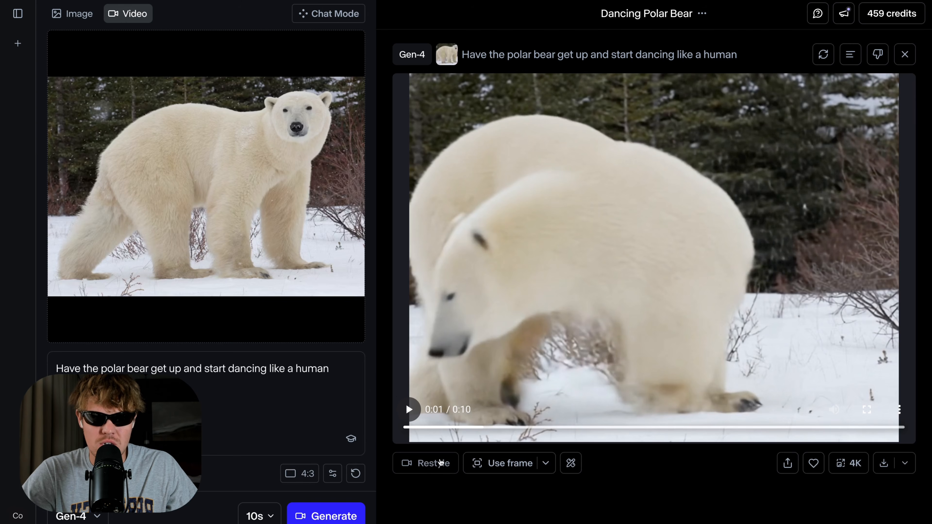
click(532, 465)
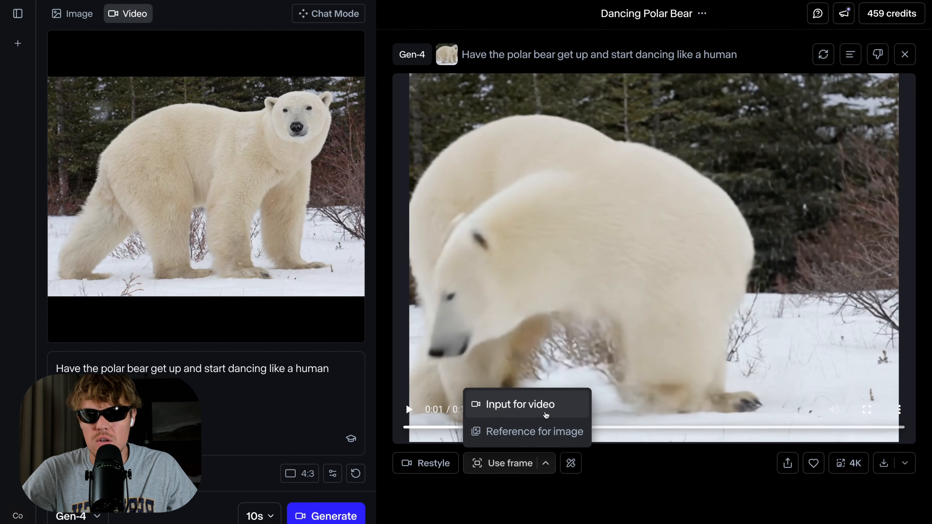
click(578, 465)
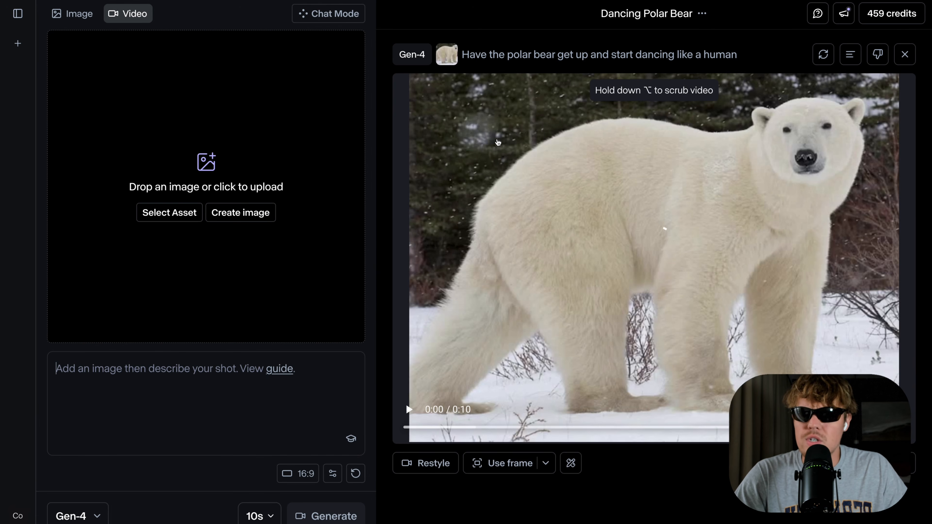
Step: Check the credit balance and the generation seconds remaining for the current settings
click(888, 15)
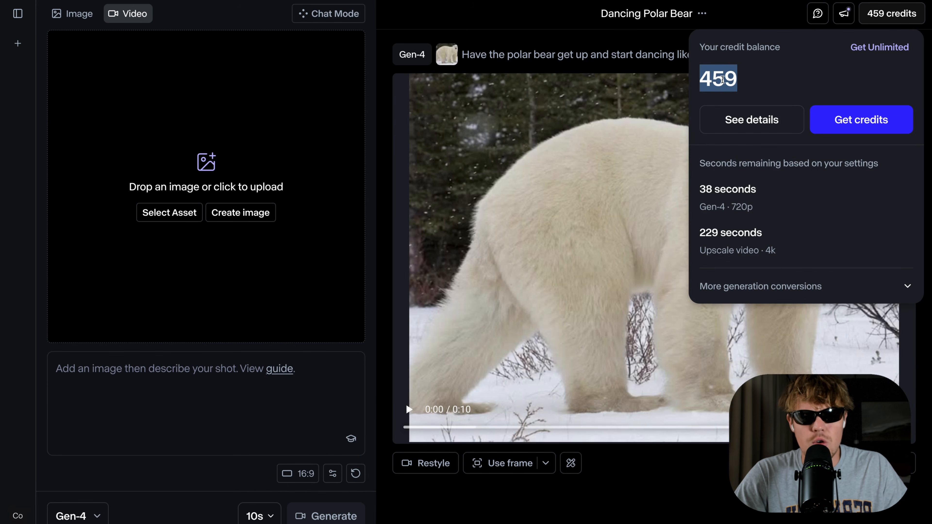
key(Escape)
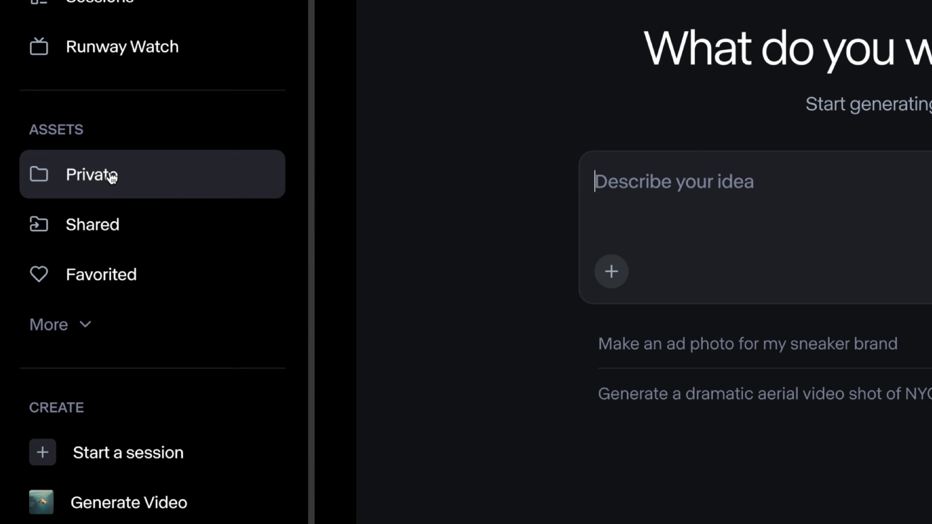
Step: View the private assets library and browse the film festival and GEN:48 channels in Runway Watch
click(85, 219)
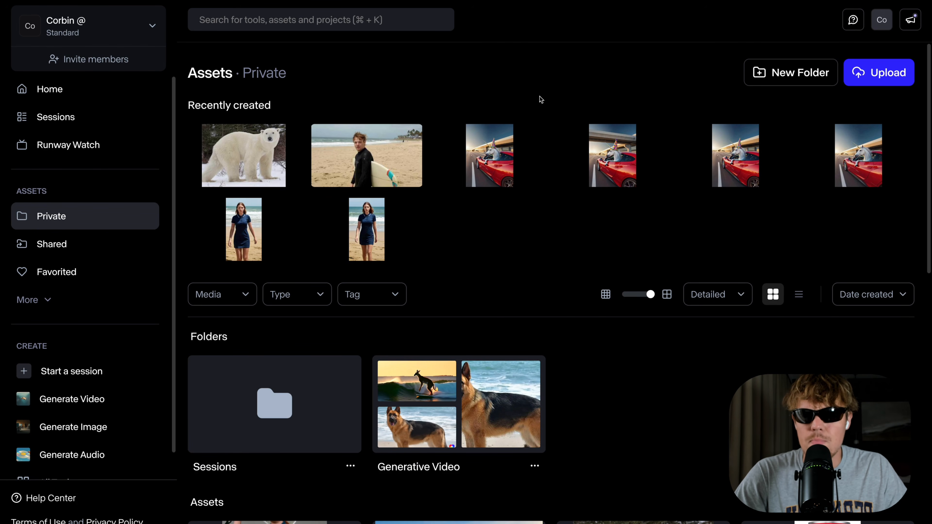
click(110, 145)
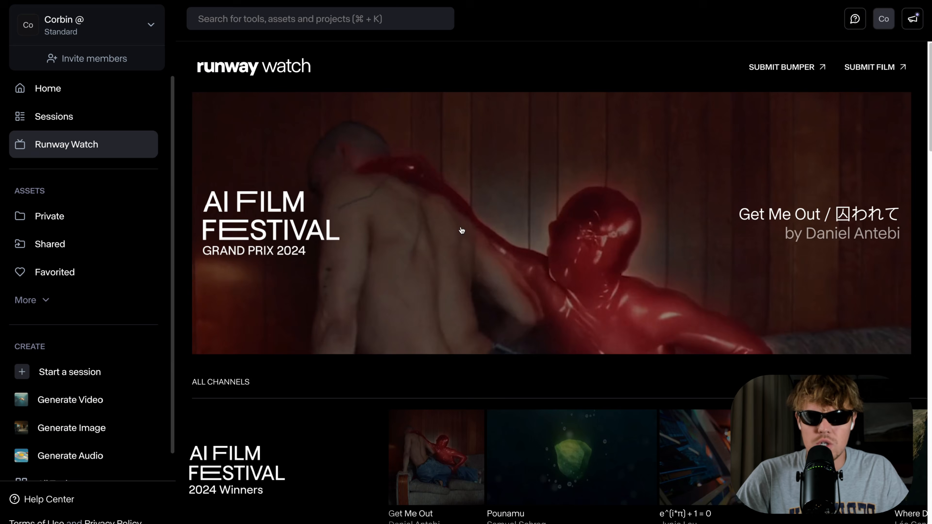
scroll(522, 280, down, 10)
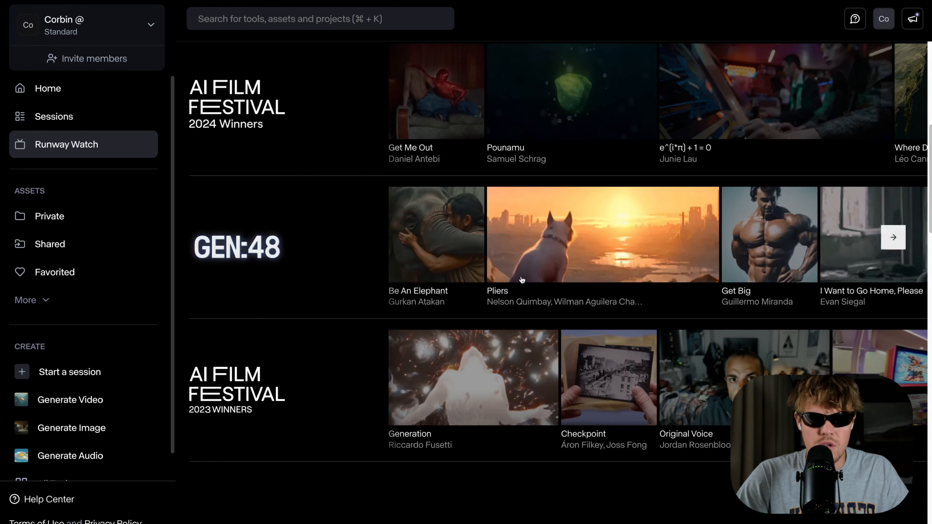